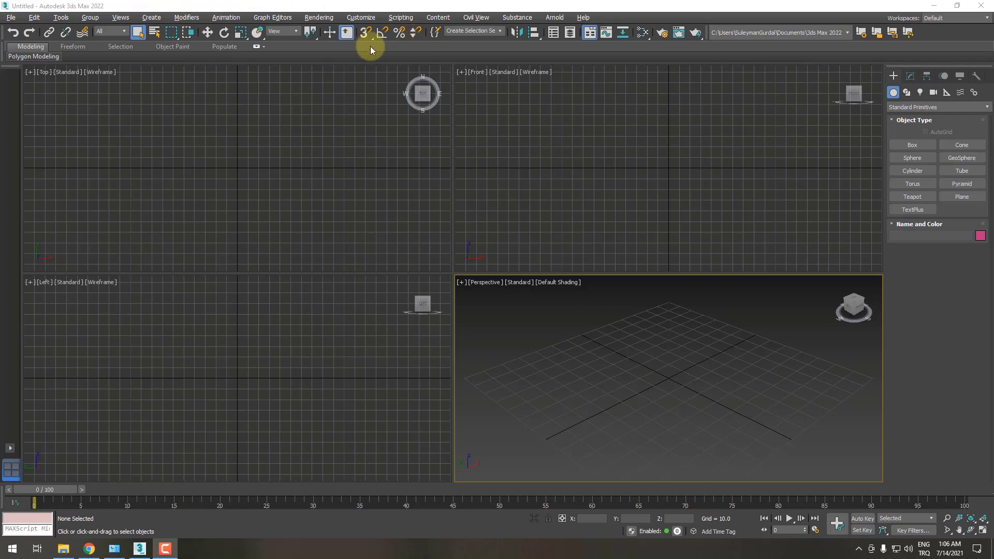
# - Open Preference Settings on the Files page to view Auto Backup (3 files every 5.0 minutes)
pyautogui.click(361, 17)
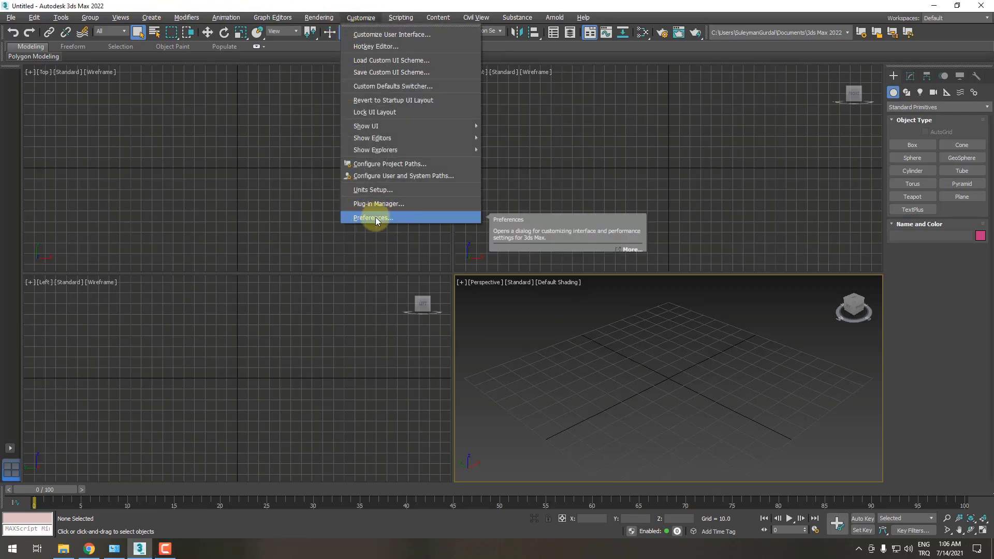
pyautogui.click(374, 218)
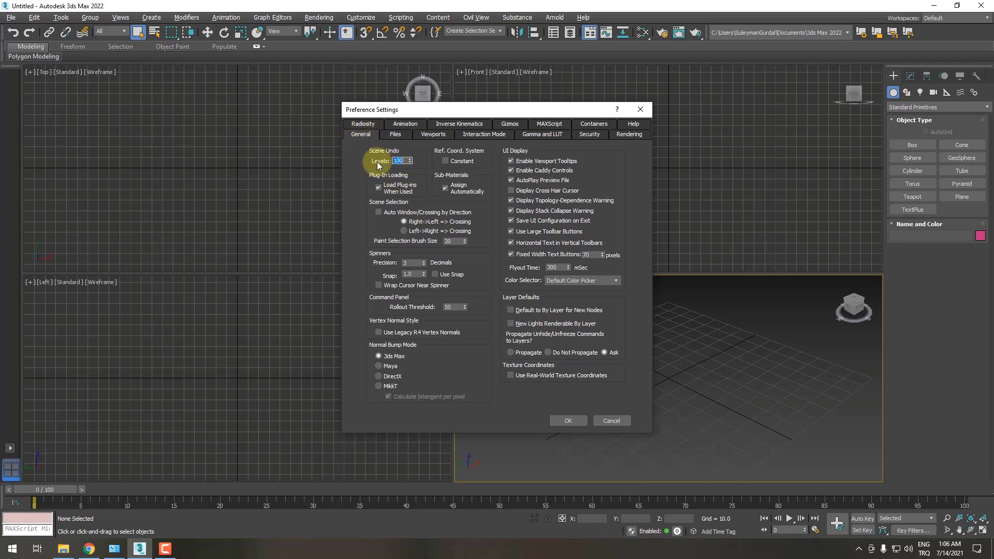
pyautogui.click(395, 134)
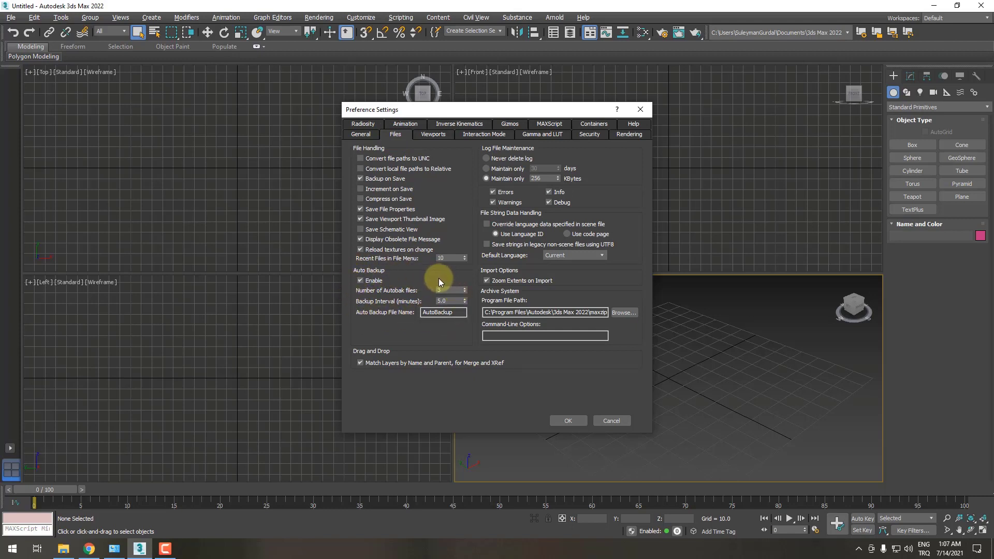
# - In File Explorer, browse to Documents > 3ds Max 2022 > autoback to see AutoBackup01–03
pyautogui.click(63, 549)
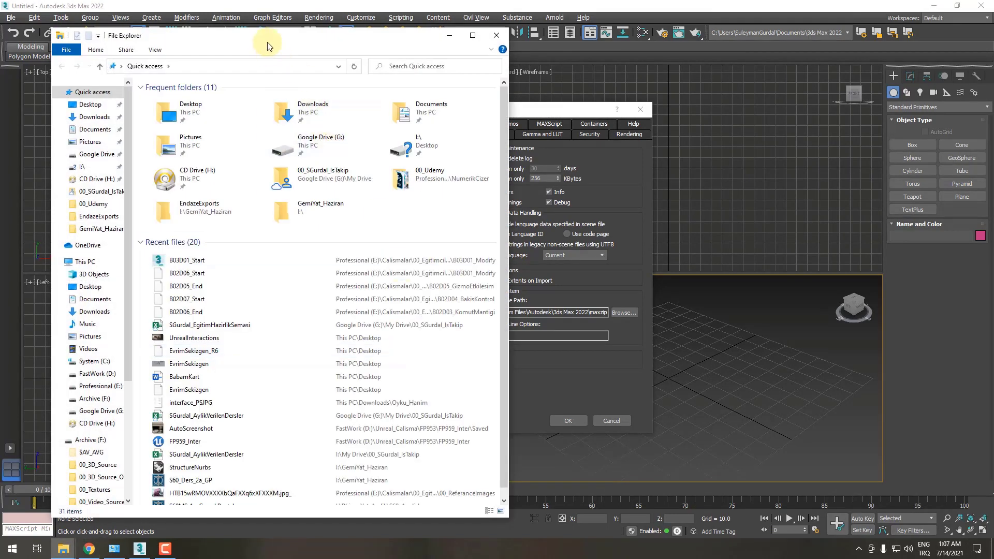
pyautogui.moveTo(267, 35); pyautogui.dragTo(422, 61)
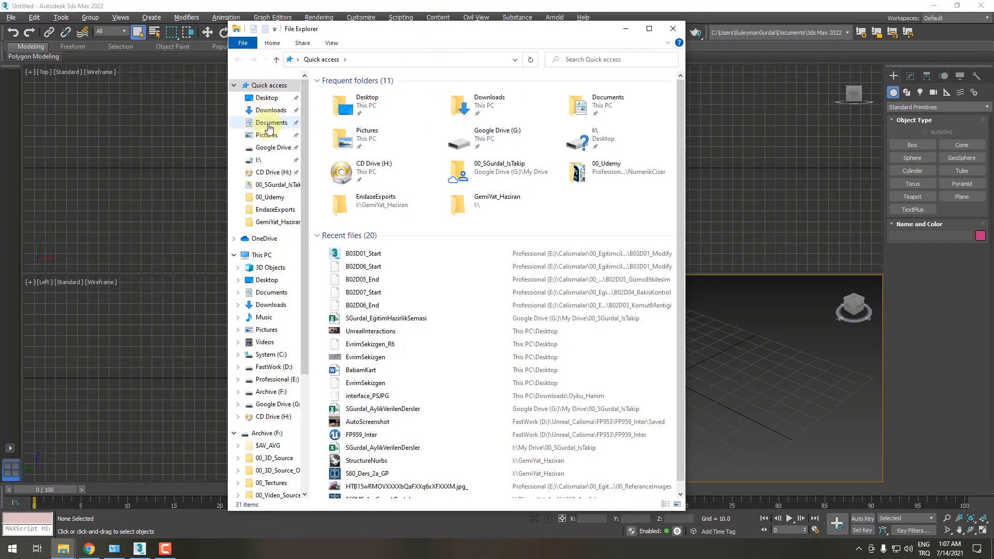
pyautogui.click(268, 123)
pyautogui.doubleClick(363, 104)
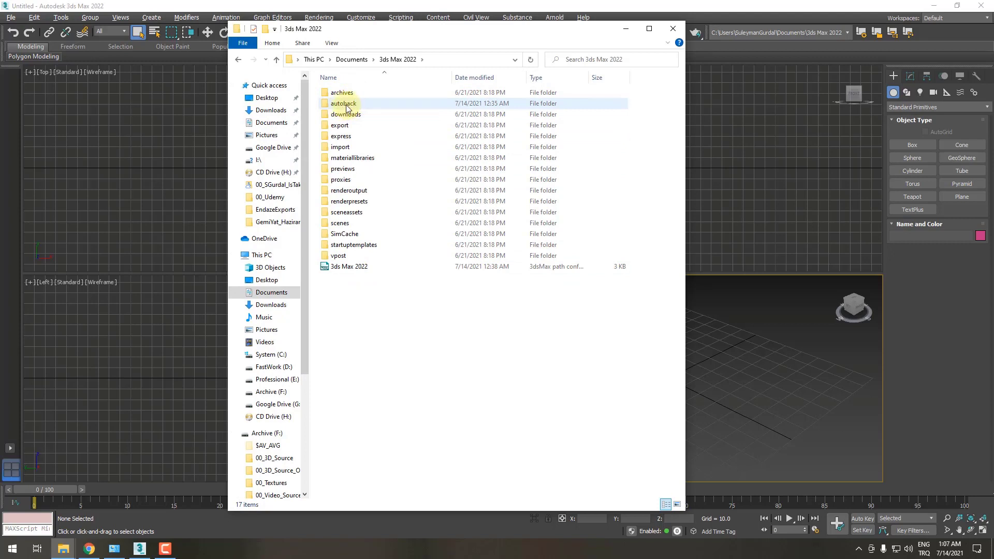
pyautogui.doubleClick(348, 107)
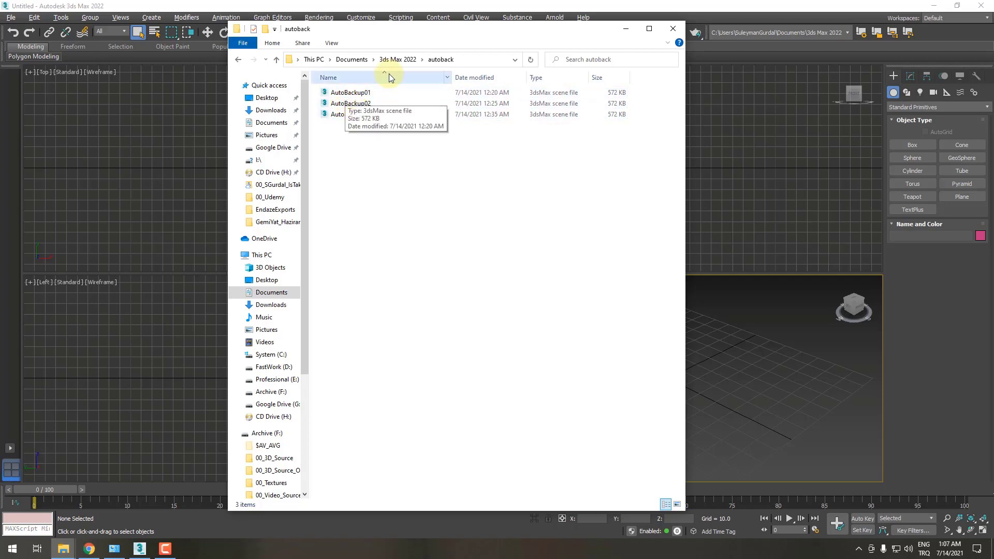
pyautogui.moveTo(448, 38); pyautogui.dragTo(264, 36)
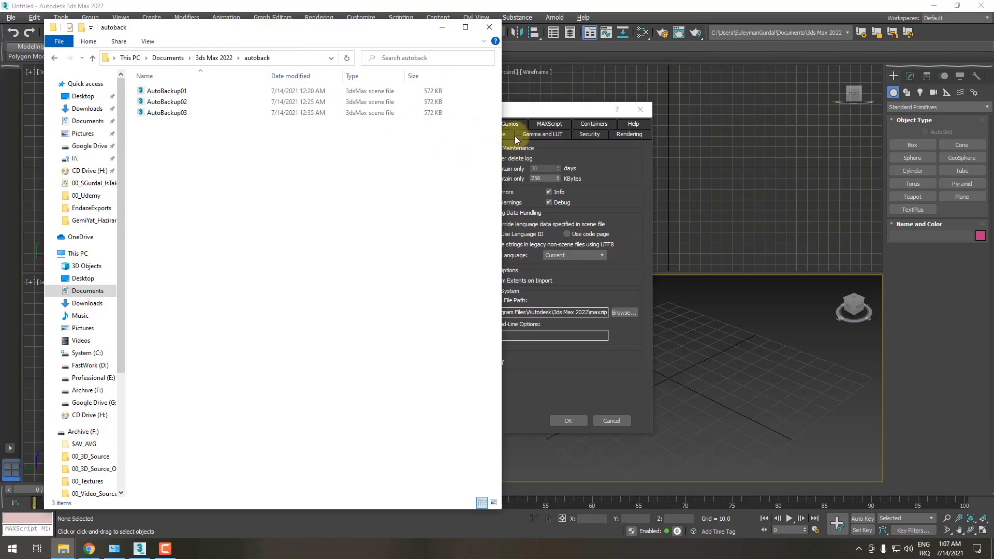
# - Drag the Preference Settings dialog in front of File Explorer
pyautogui.moveTo(517, 111); pyautogui.dragTo(633, 103)
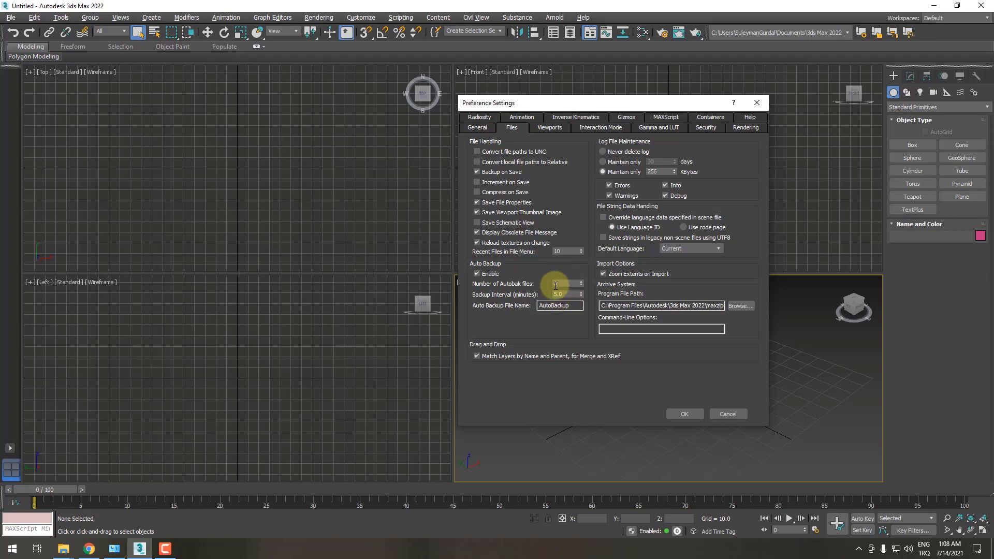
# - Uncheck Enable in the Files tab's Auto Backup group, keeping 3 files every 5.0 minutes
pyautogui.click(555, 308)
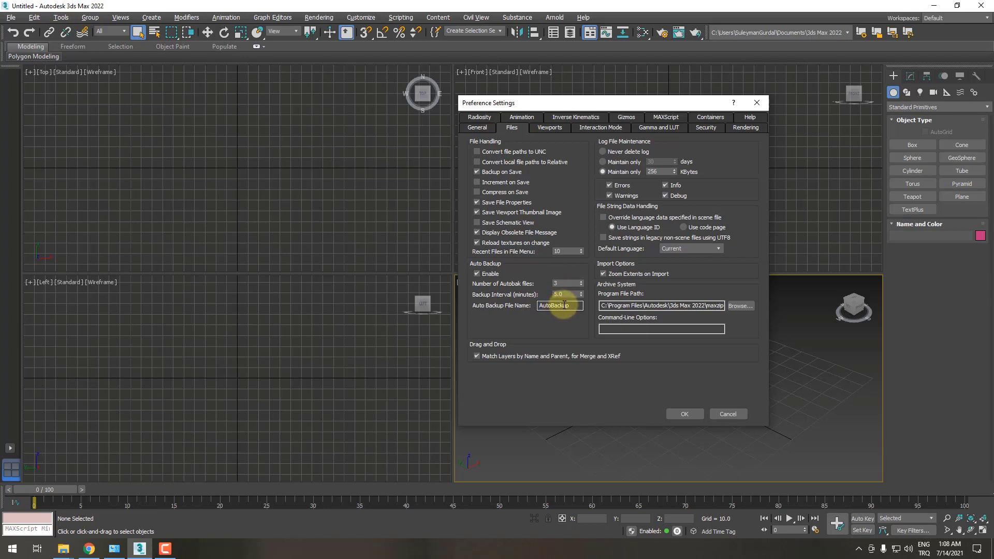
pyautogui.click(475, 275)
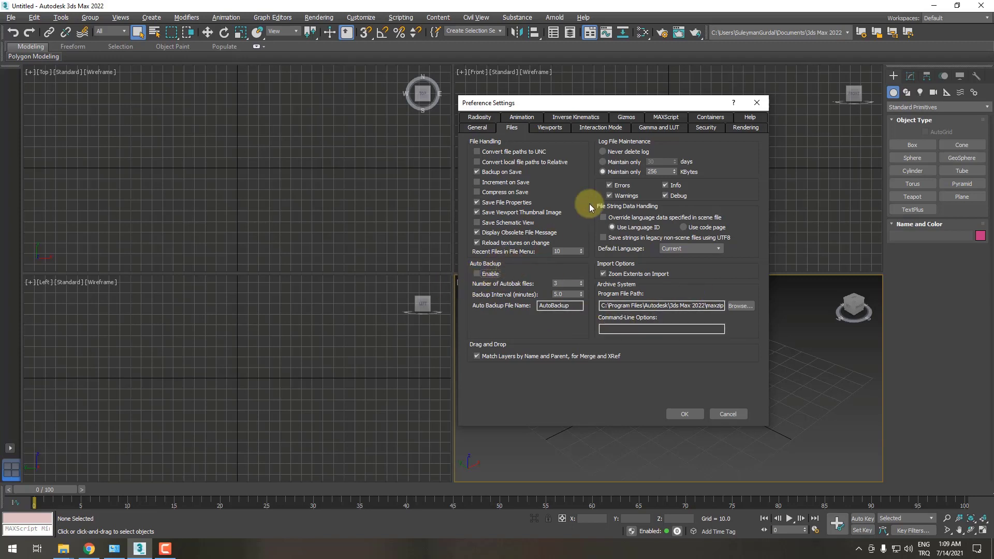
# - Review the Viewports preferences, then accept Preference Settings with OK
pyautogui.click(551, 130)
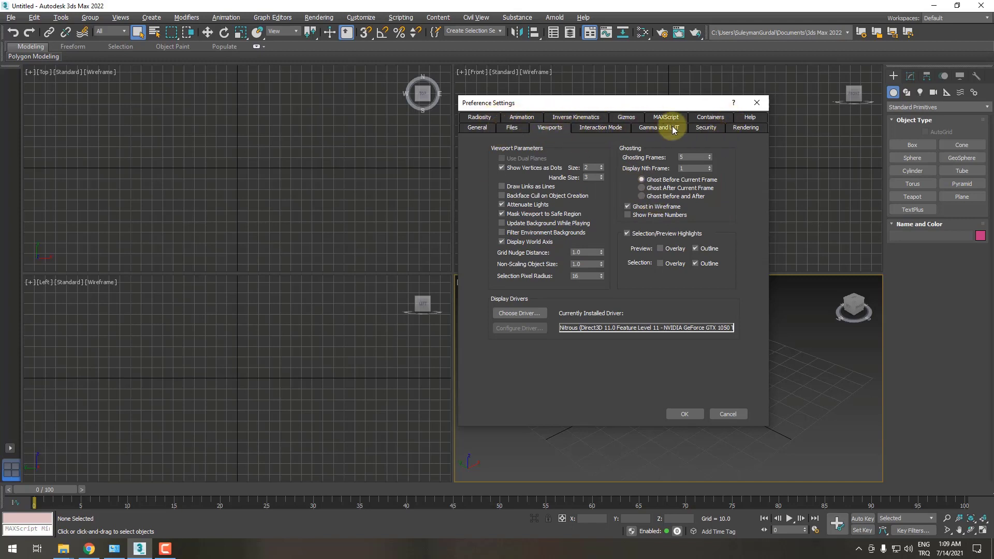
pyautogui.click(676, 414)
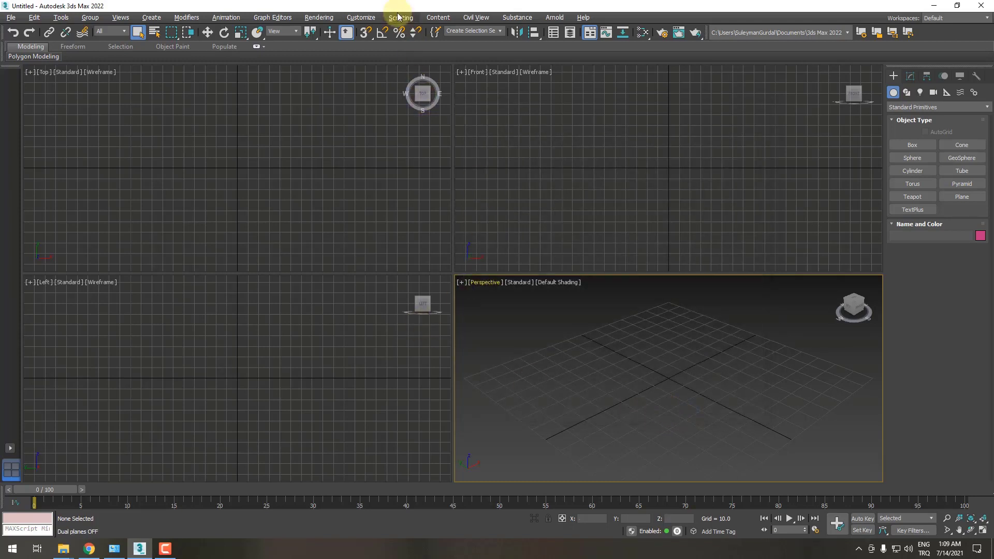
# - Open Units Setup from the Customize menu, close it unchanged, and reopen it
pyautogui.click(362, 18)
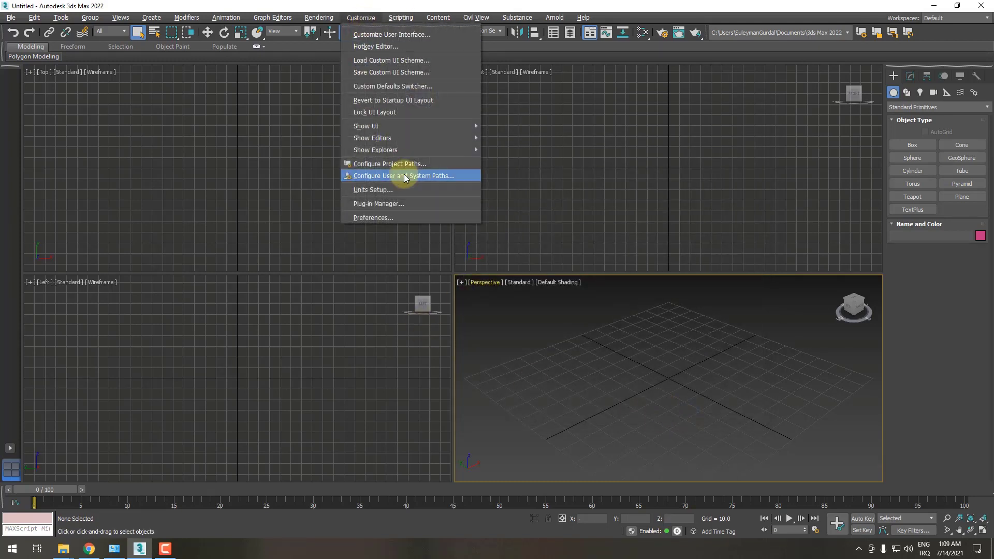
pyautogui.click(370, 190)
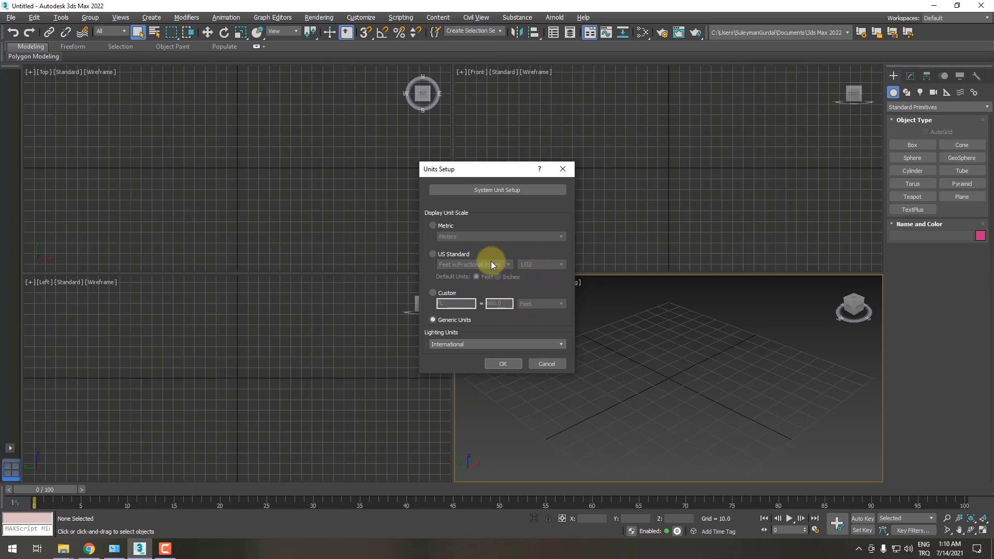
pyautogui.click(562, 170)
pyautogui.click(362, 17)
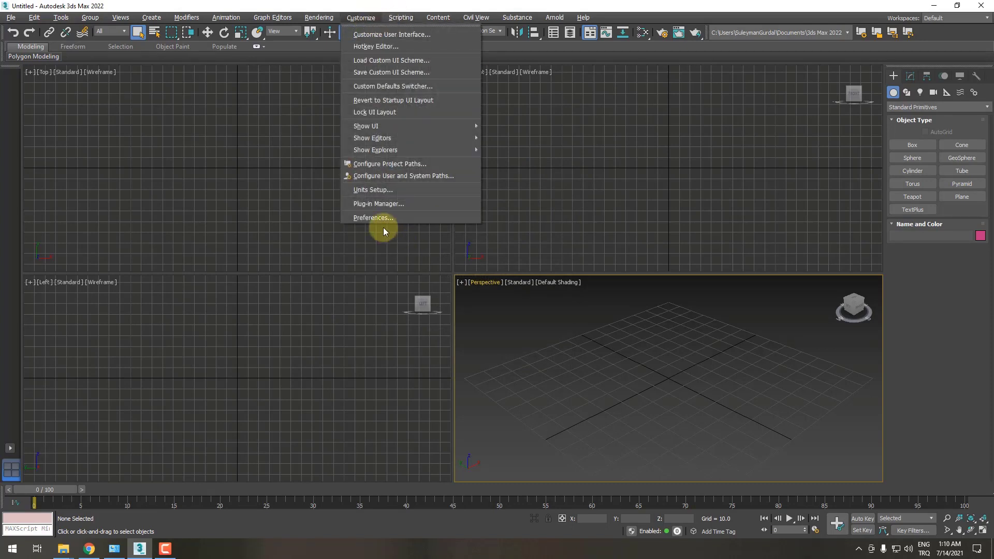
pyautogui.click(373, 191)
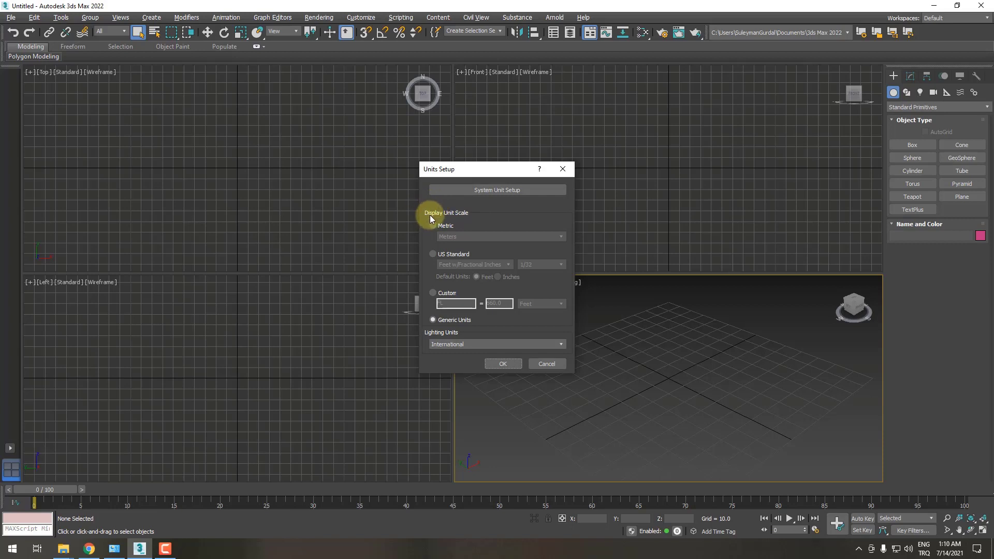
# - Set the display unit scale to Metric, Centimeters
pyautogui.click(433, 227)
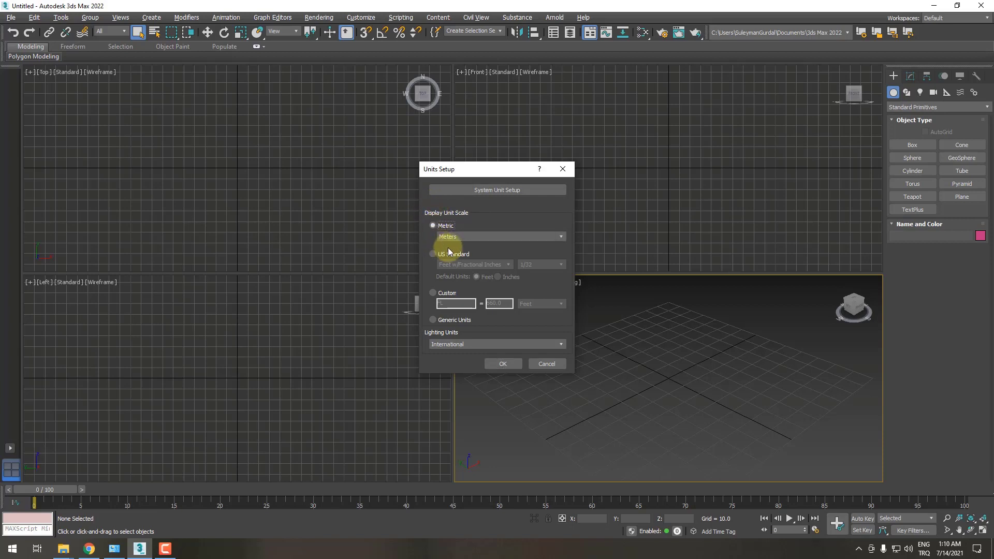
pyautogui.click(456, 237)
pyautogui.click(451, 251)
# - In System Unit Setup, set 1 Unit = 1.0 Centimeters and confirm with OK
pyautogui.click(502, 189)
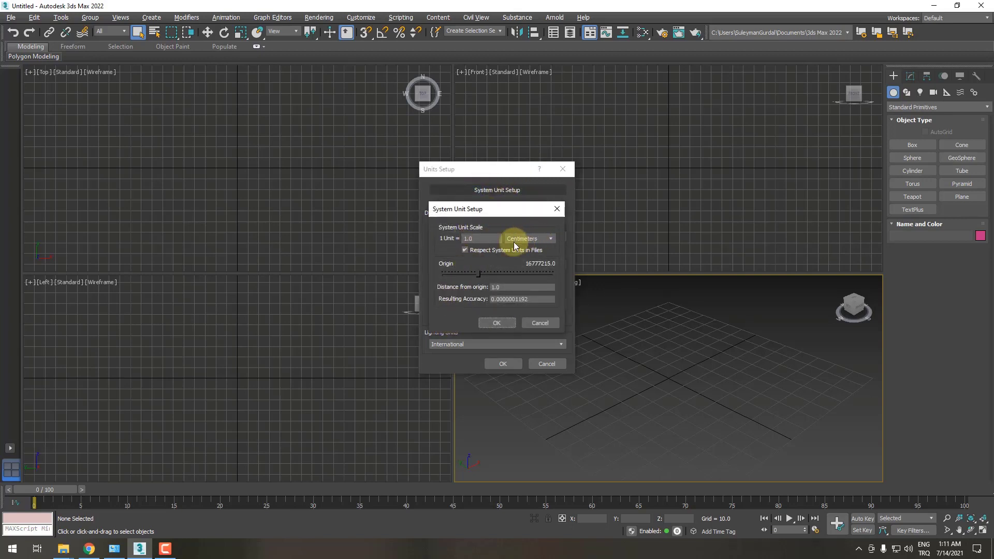
pyautogui.moveTo(499, 210)
pyautogui.mouseDown()
pyautogui.moveTo(675, 173)
pyautogui.moveTo(591, 197)
pyautogui.mouseUp()
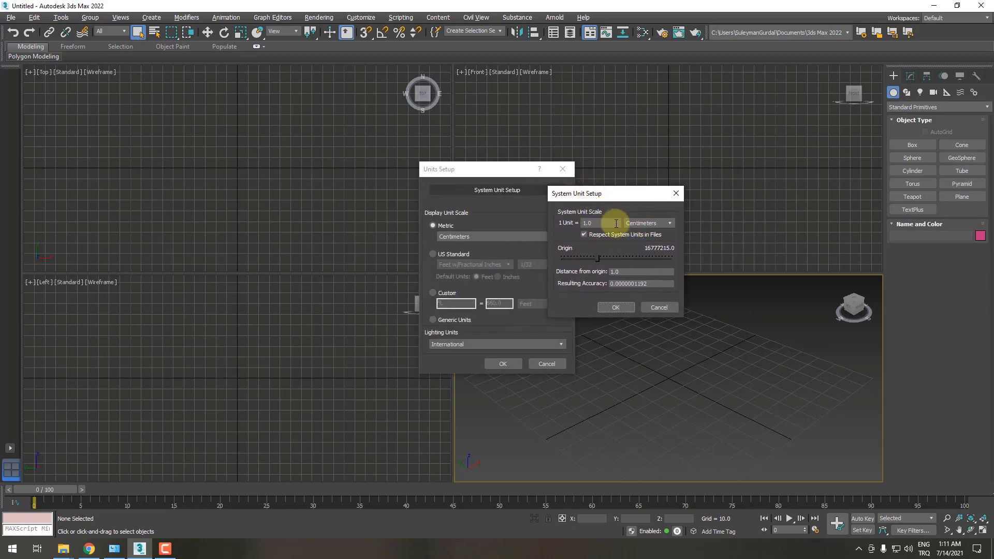
pyautogui.click(636, 223)
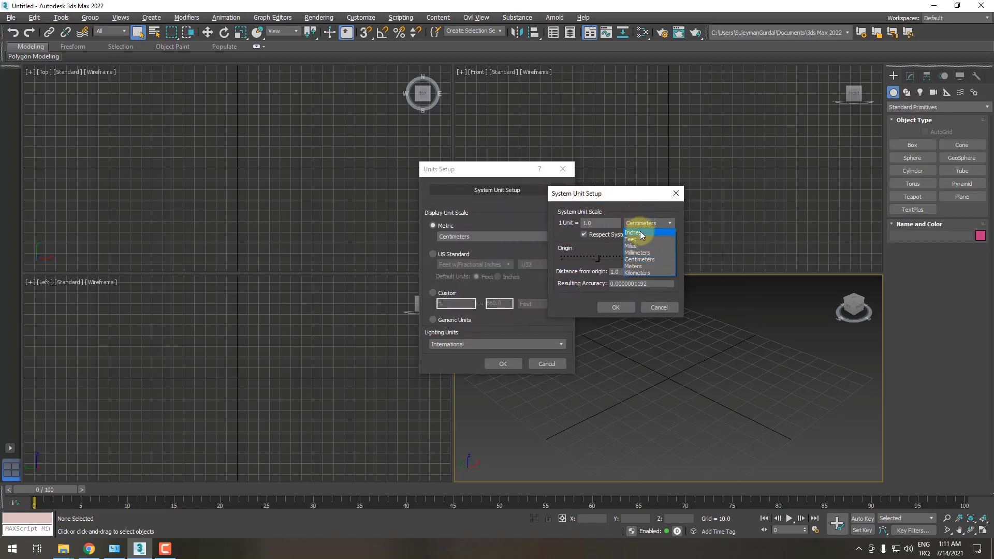
pyautogui.click(635, 234)
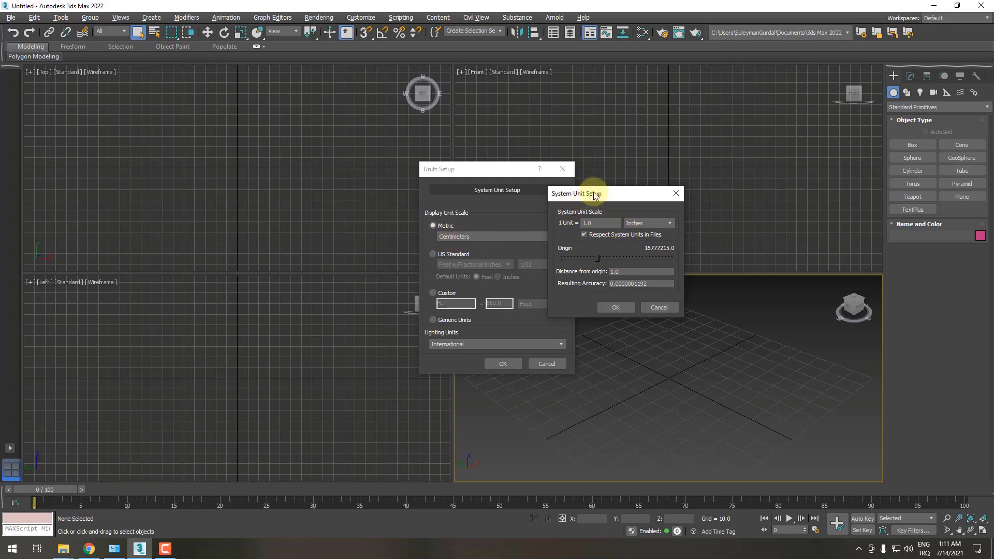
pyautogui.click(653, 223)
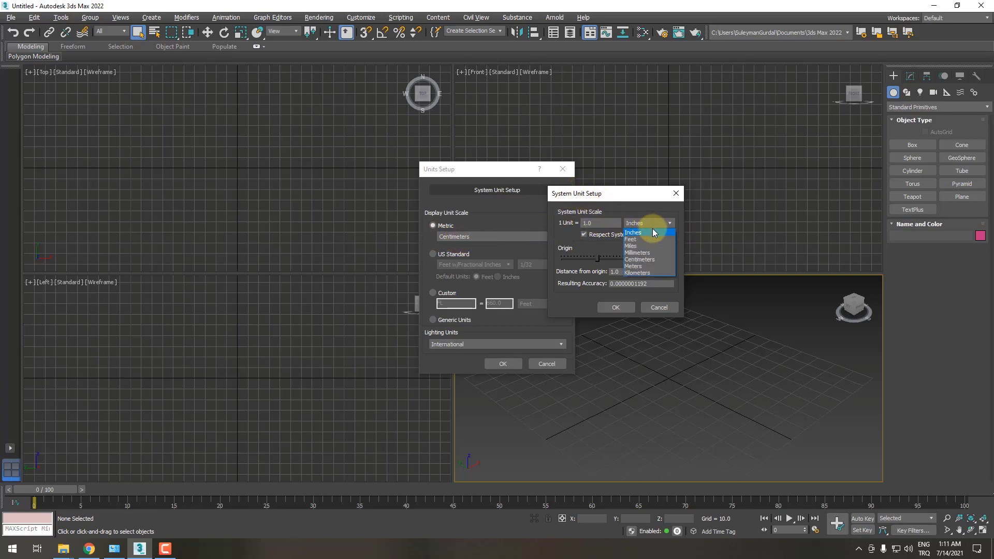
pyautogui.click(644, 260)
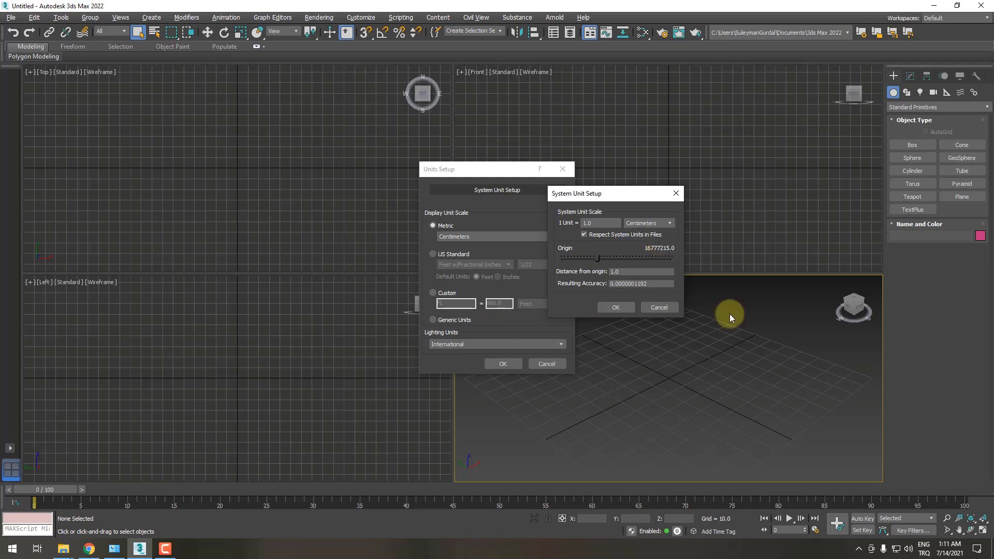
pyautogui.click(624, 308)
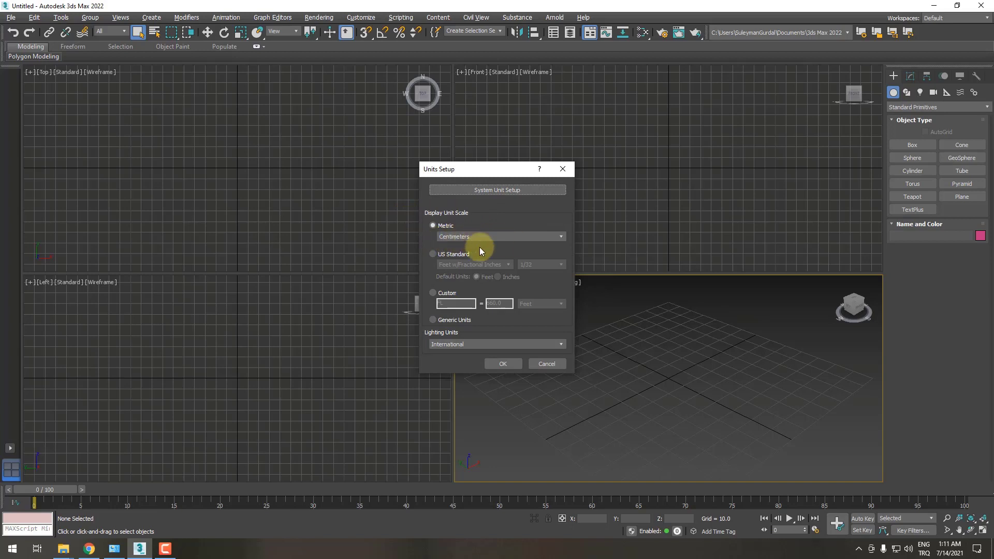
# - Confirm Units Setup so the viewport grid reads 10.0cm
pyautogui.click(503, 364)
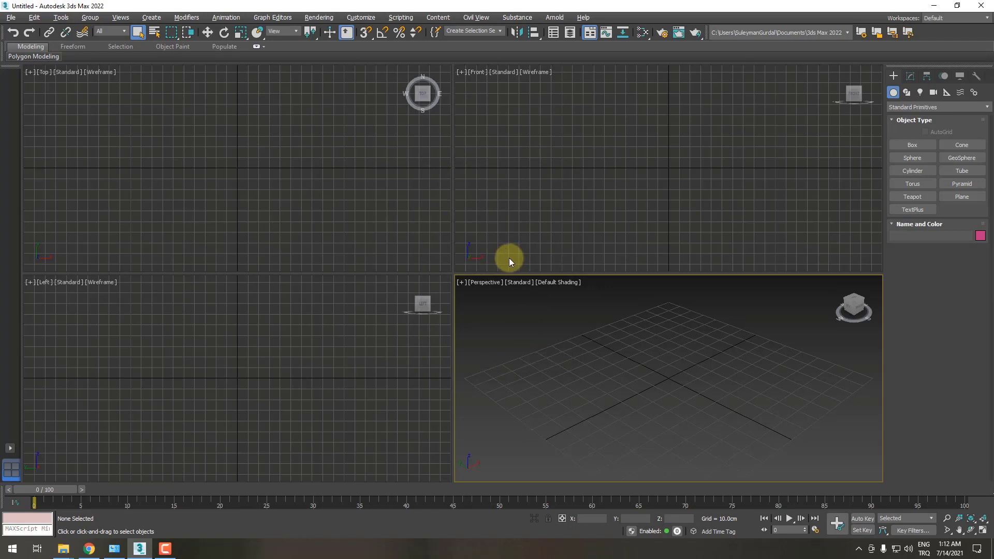